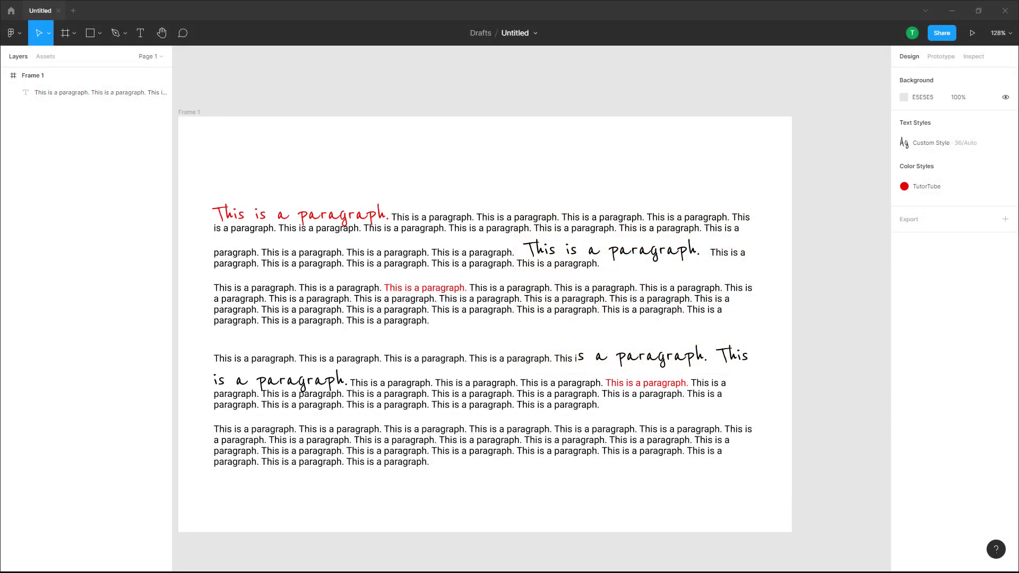
# Select the mixed-style paragraph text layer inside Frame 1.
pyautogui.click(672, 264)
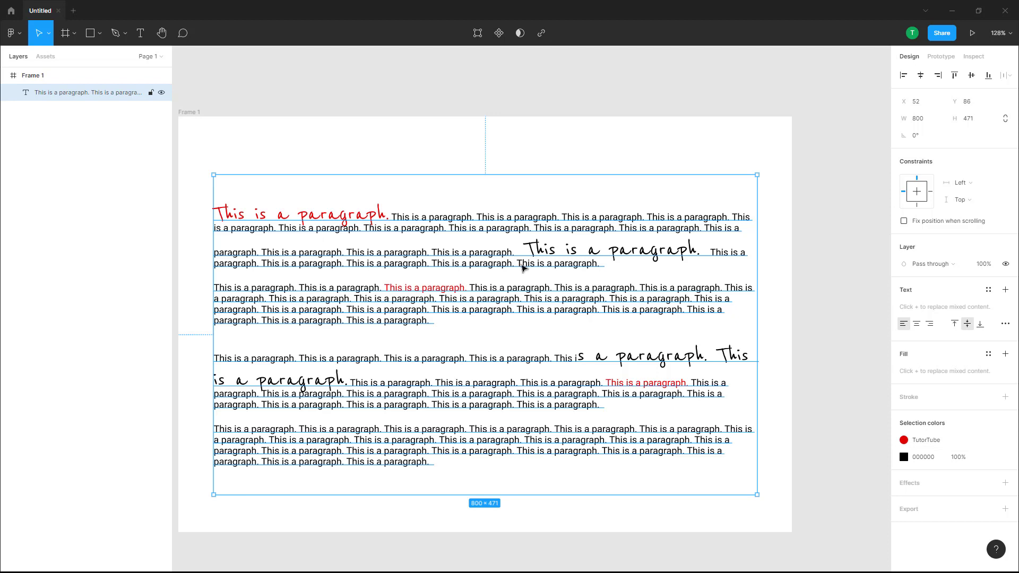
# Show the text styles list and bring up the options for Custom Style.
pyautogui.click(988, 291)
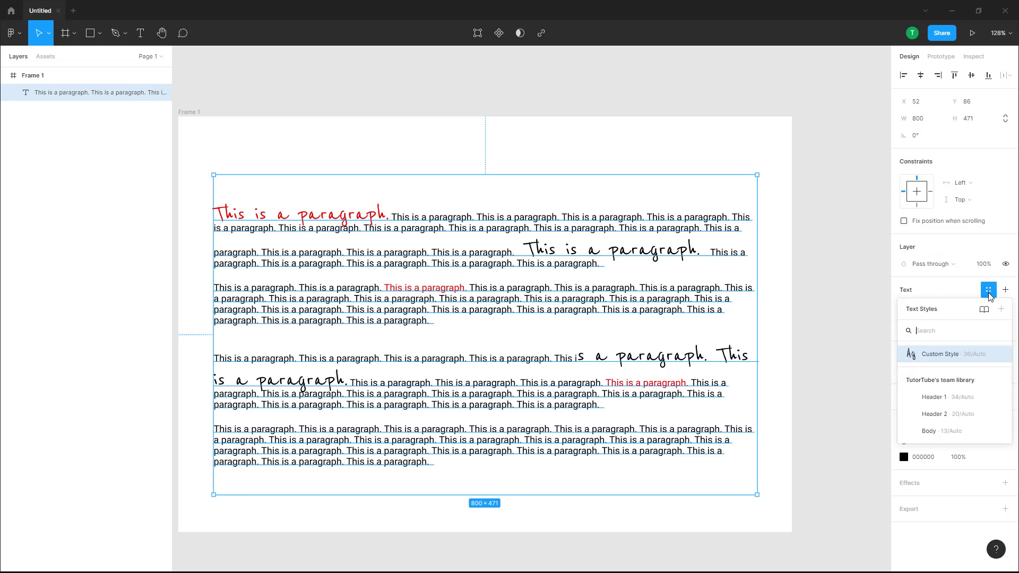
pyautogui.rightClick(943, 361)
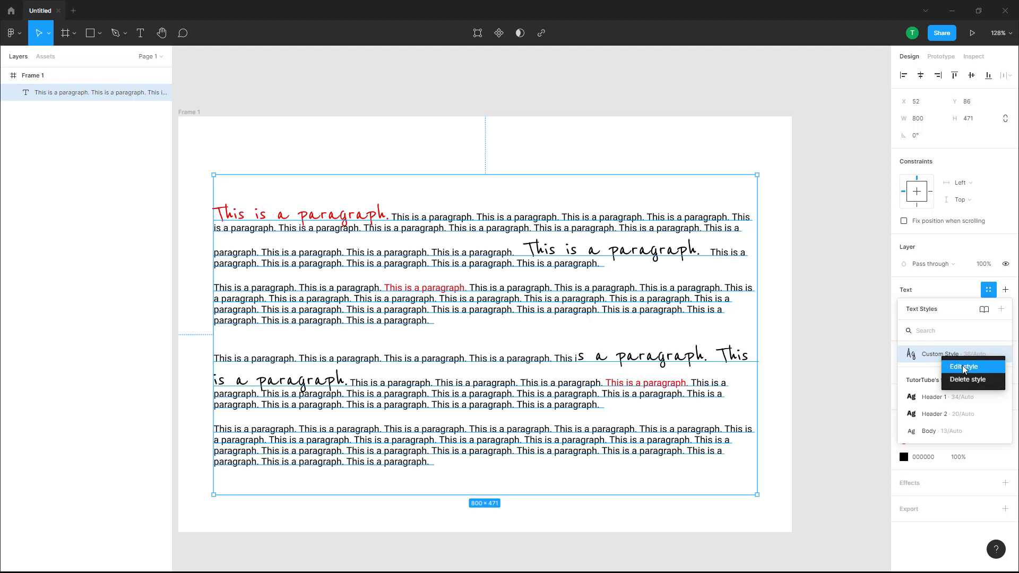
# Redefine Custom Style as Bold at size 14, changing its font from Rambla to Rakkas.
pyautogui.click(964, 368)
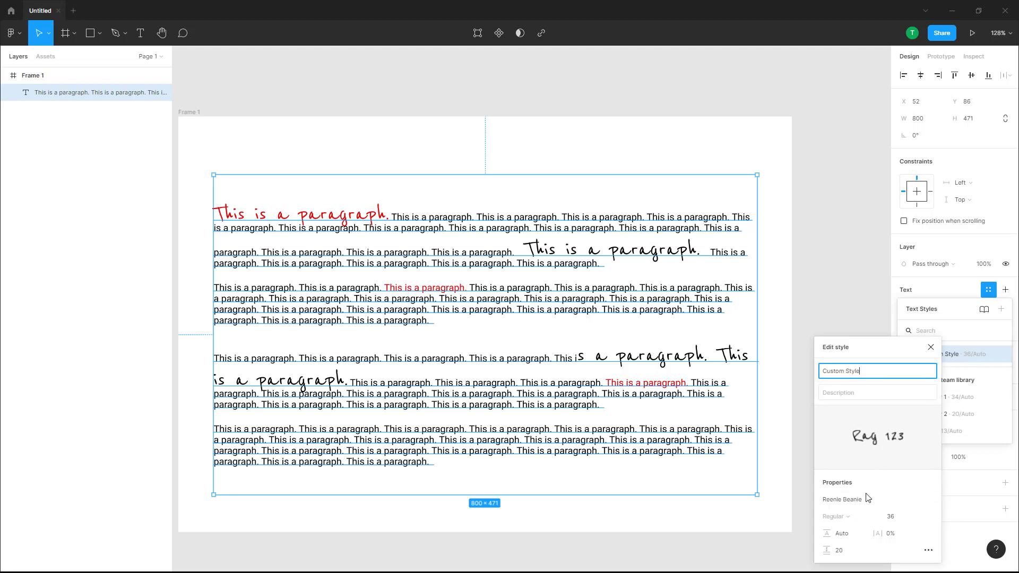
pyautogui.click(842, 535)
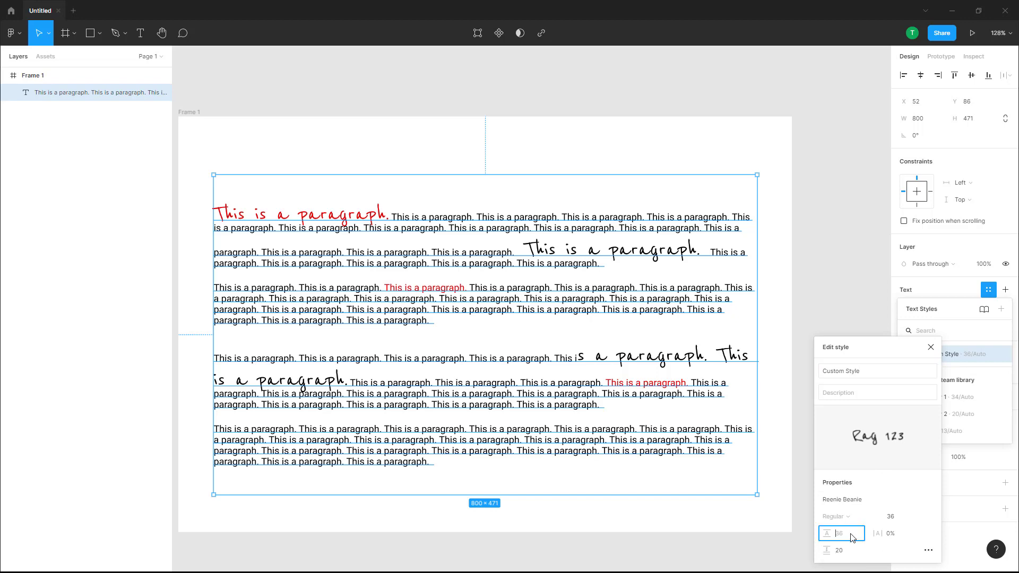
pyautogui.press('Escape')
pyautogui.click(932, 502)
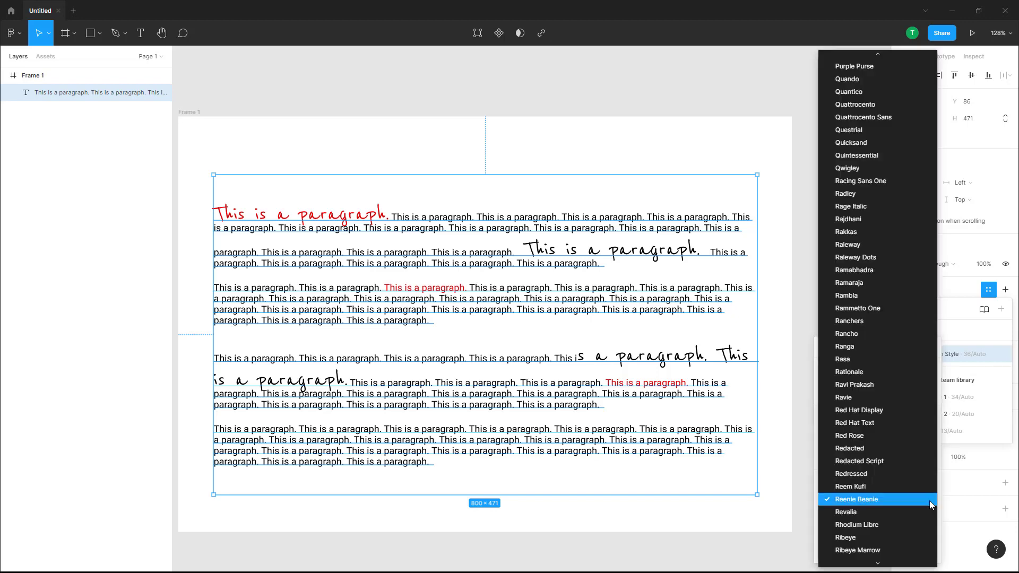
pyautogui.click(869, 301)
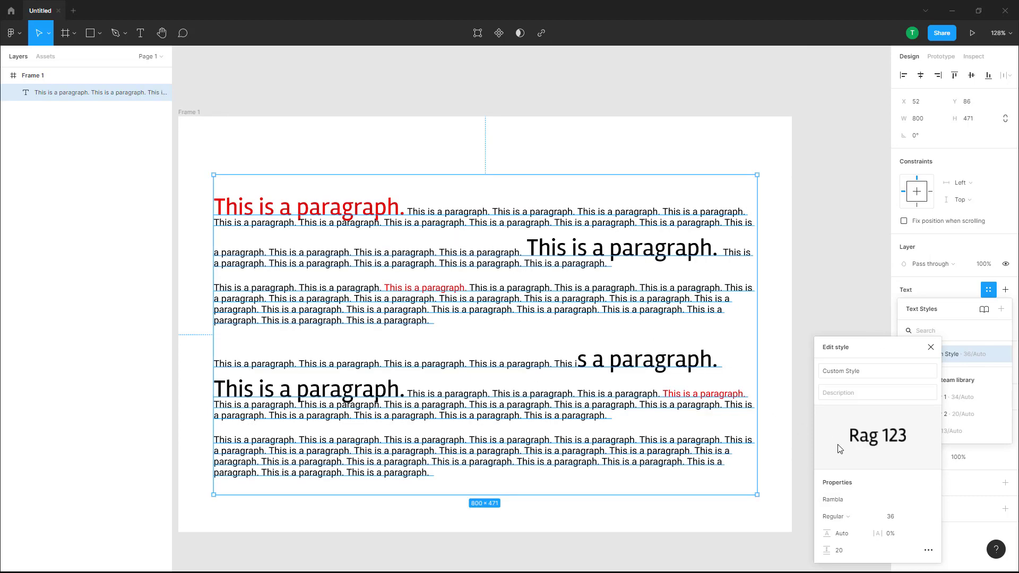
pyautogui.click(870, 522)
pyautogui.click(844, 541)
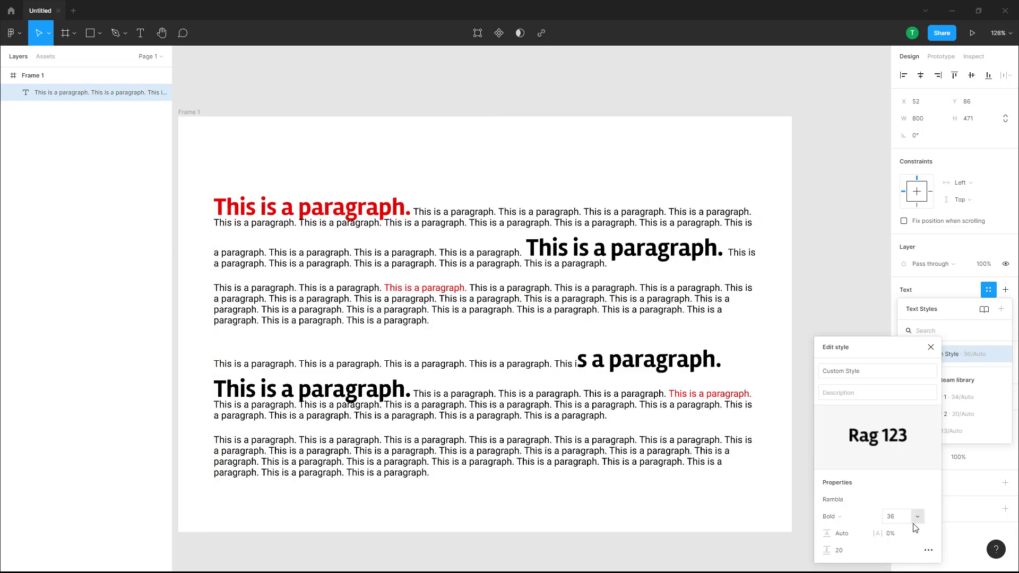
pyautogui.click(921, 519)
pyautogui.click(905, 440)
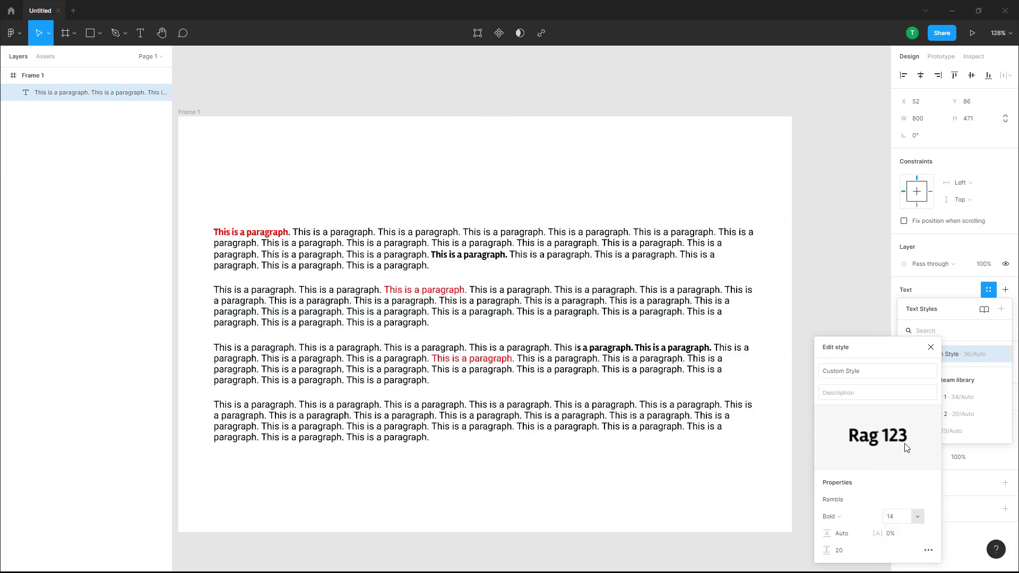
pyautogui.click(924, 500)
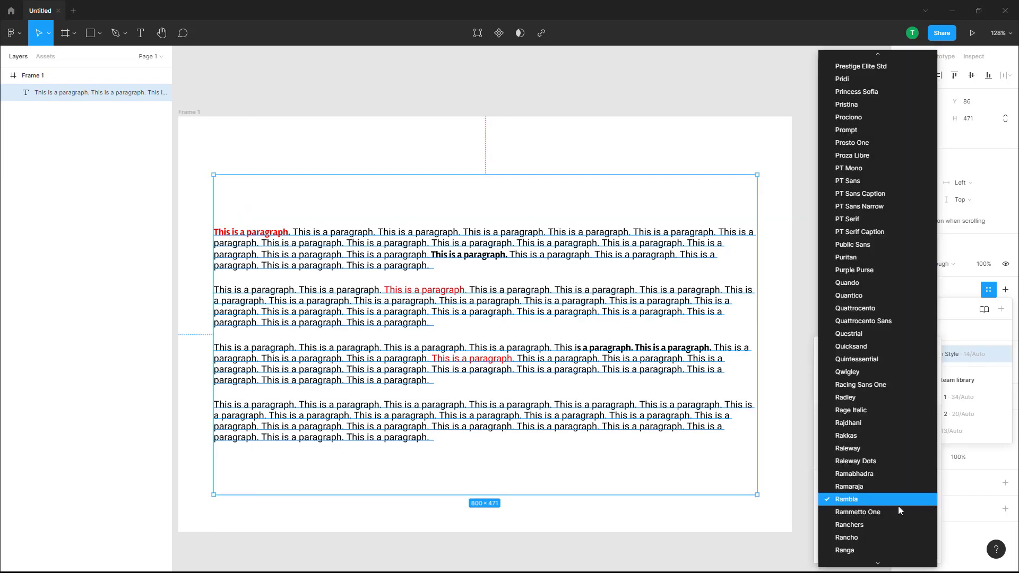
pyautogui.click(846, 435)
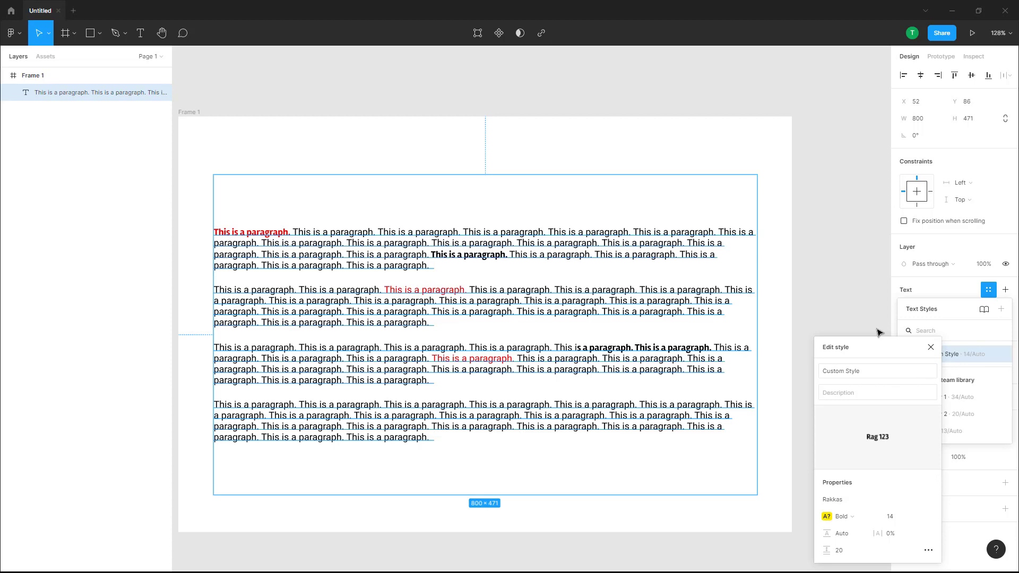
# Reselect the paragraph and recolour the TutorTube colour style to teal 04C4D0.
pyautogui.click(868, 312)
pyautogui.click(270, 241)
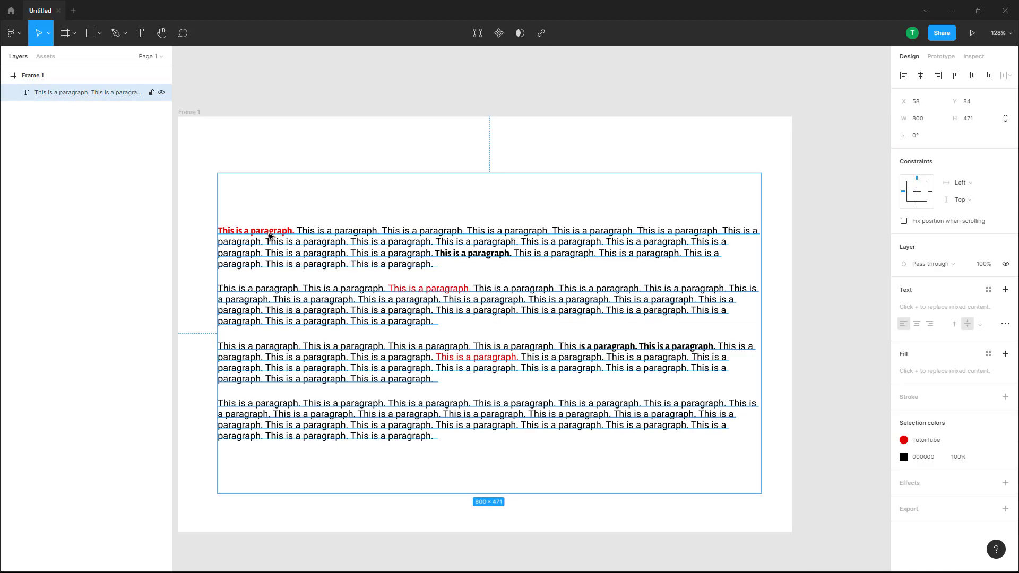
pyautogui.moveTo(940, 440)
pyautogui.click(904, 440)
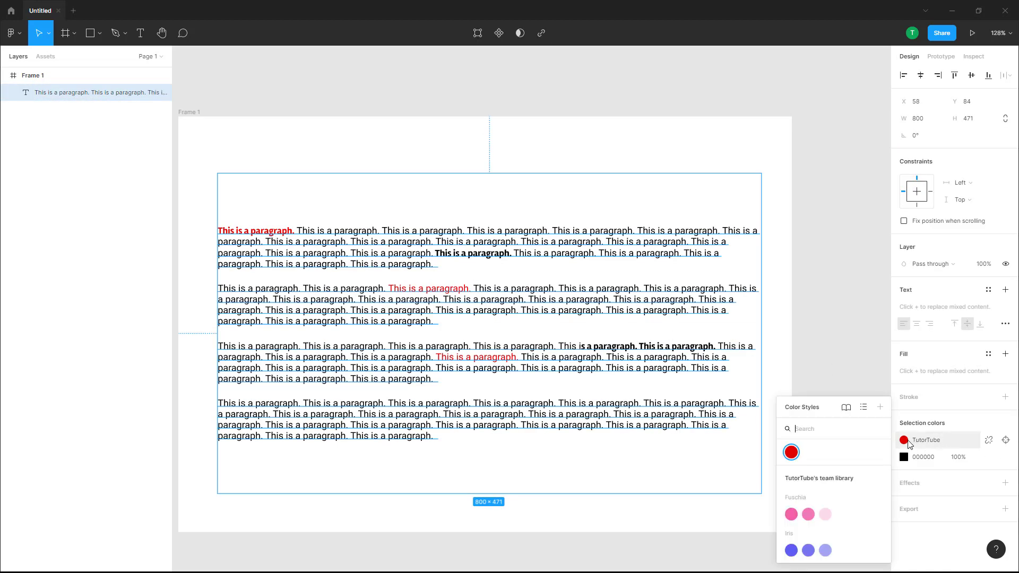
pyautogui.rightClick(790, 452)
pyautogui.click(808, 461)
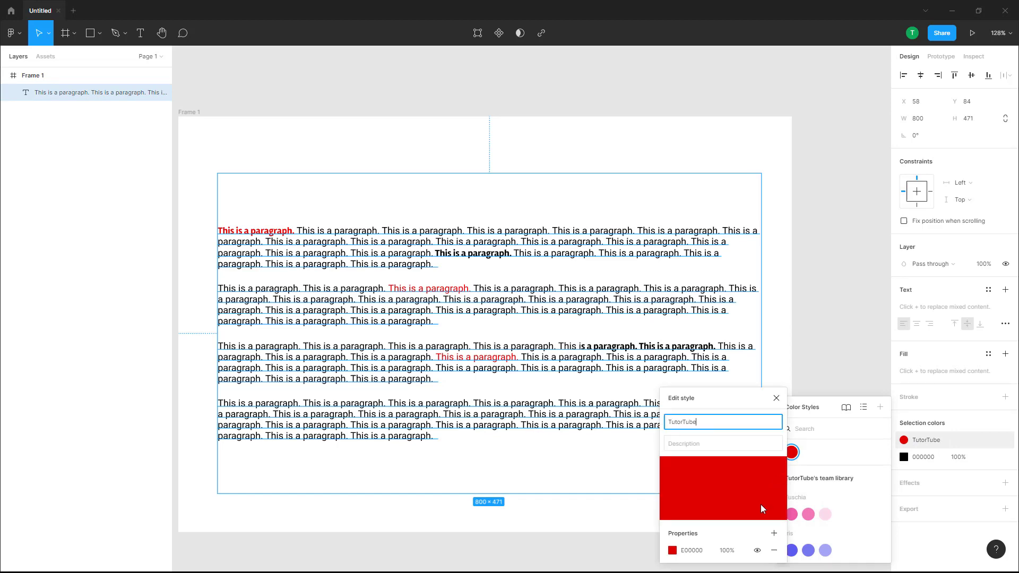
pyautogui.click(672, 551)
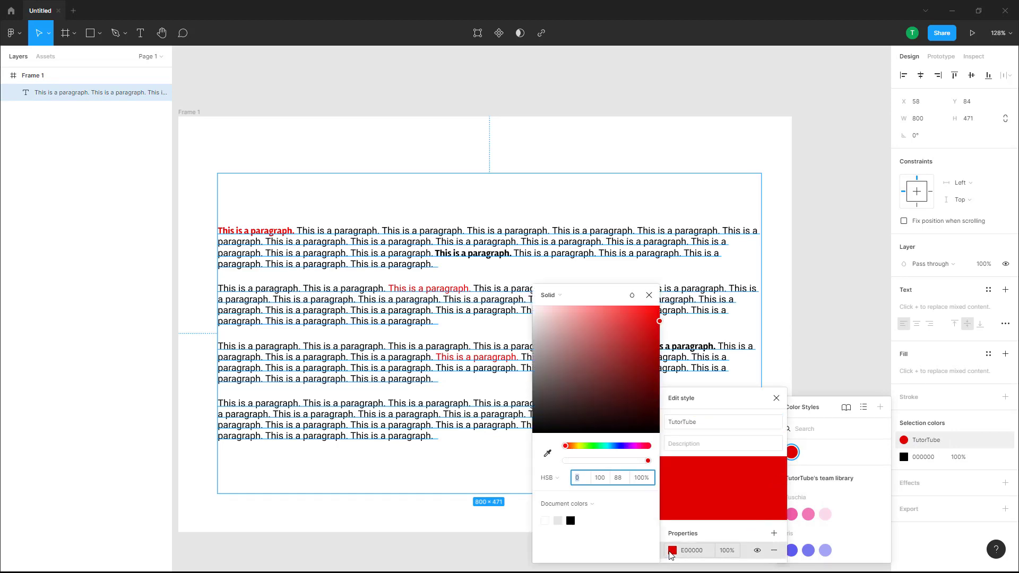
pyautogui.click(606, 446)
pyautogui.click(657, 329)
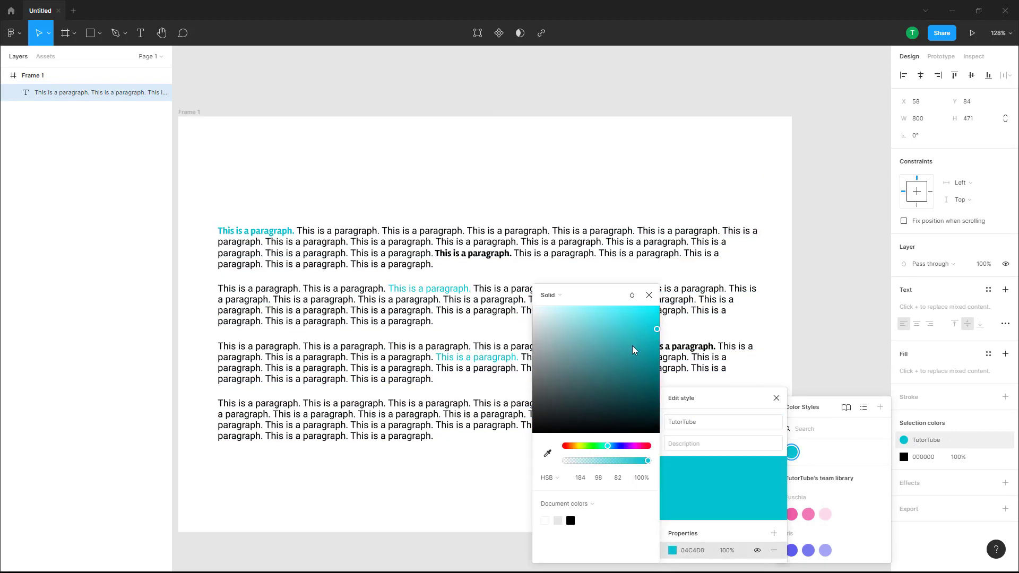
# Close the colour picker, style editor and styles list, leaving the text deselected.
pyautogui.click(922, 149)
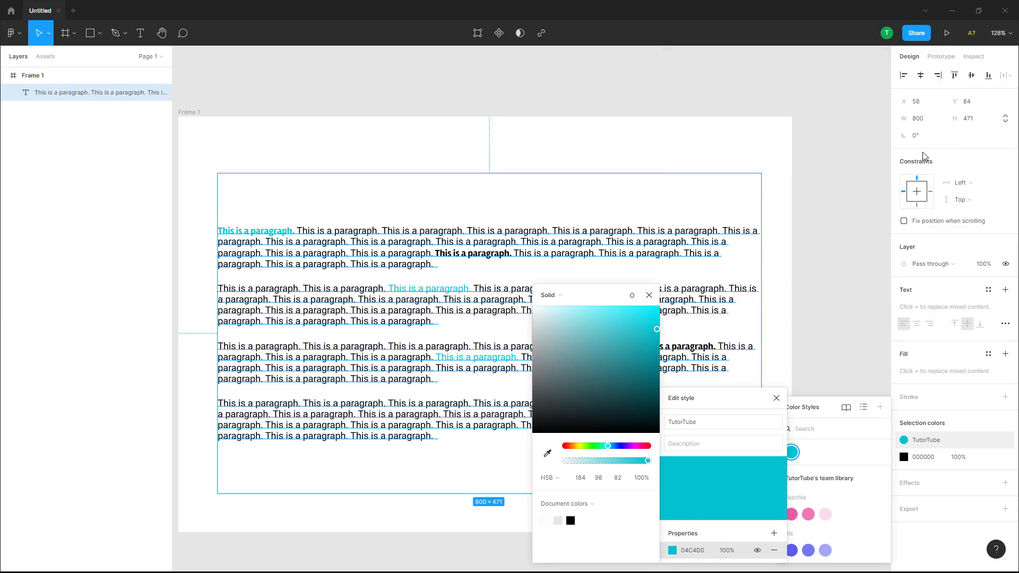
pyautogui.click(649, 295)
pyautogui.click(776, 398)
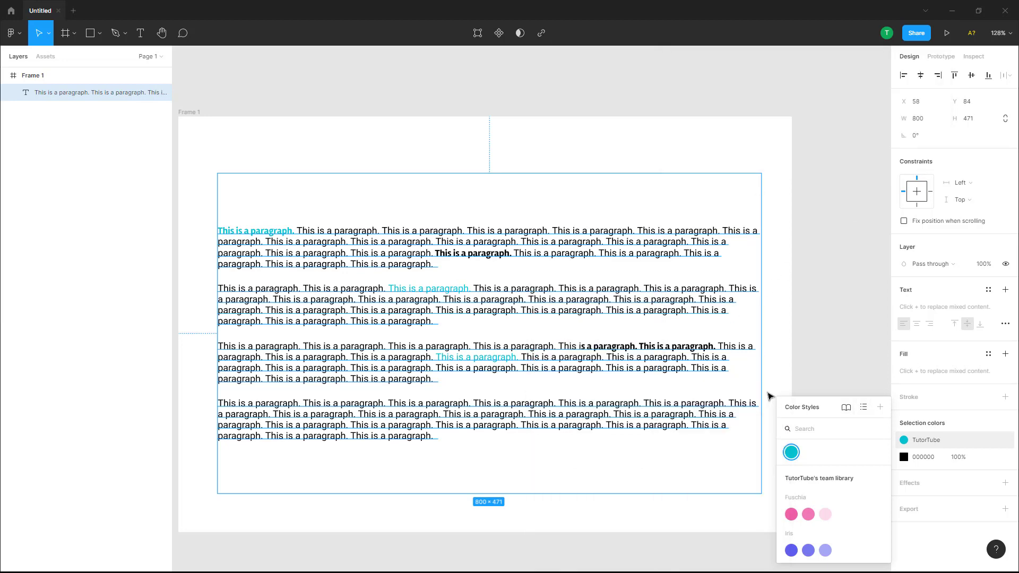
pyautogui.click(859, 389)
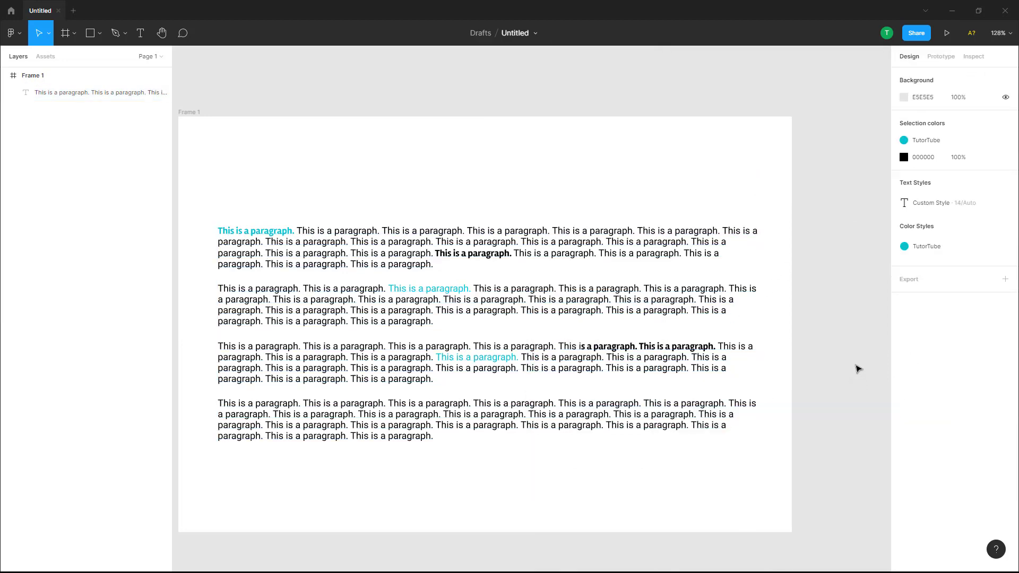
# Swap the paragraph's missing Rakkas Bold font for Rambla using Replace fonts.
pyautogui.click(478, 365)
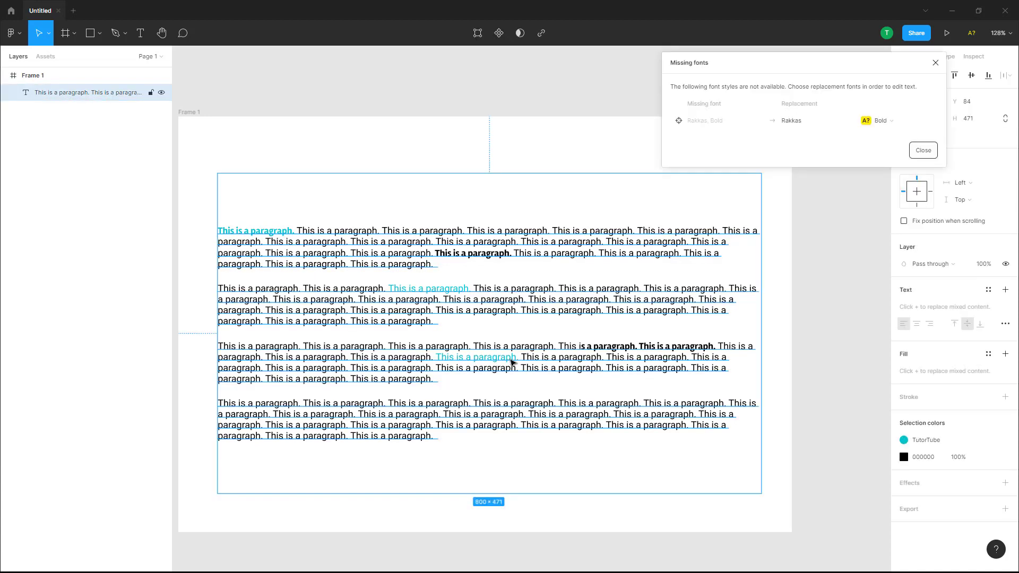
pyautogui.click(923, 150)
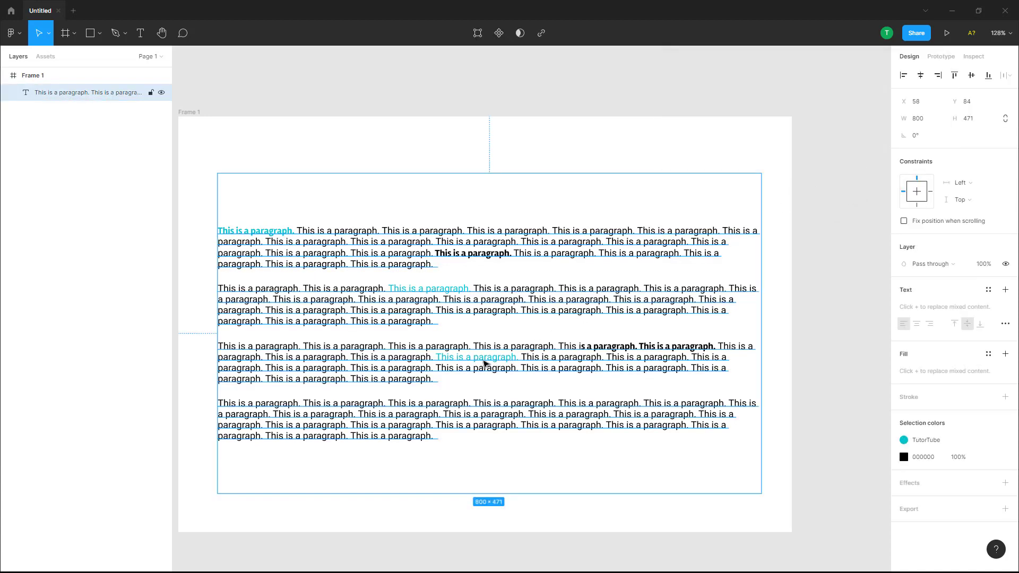
pyautogui.doubleClick(489, 360)
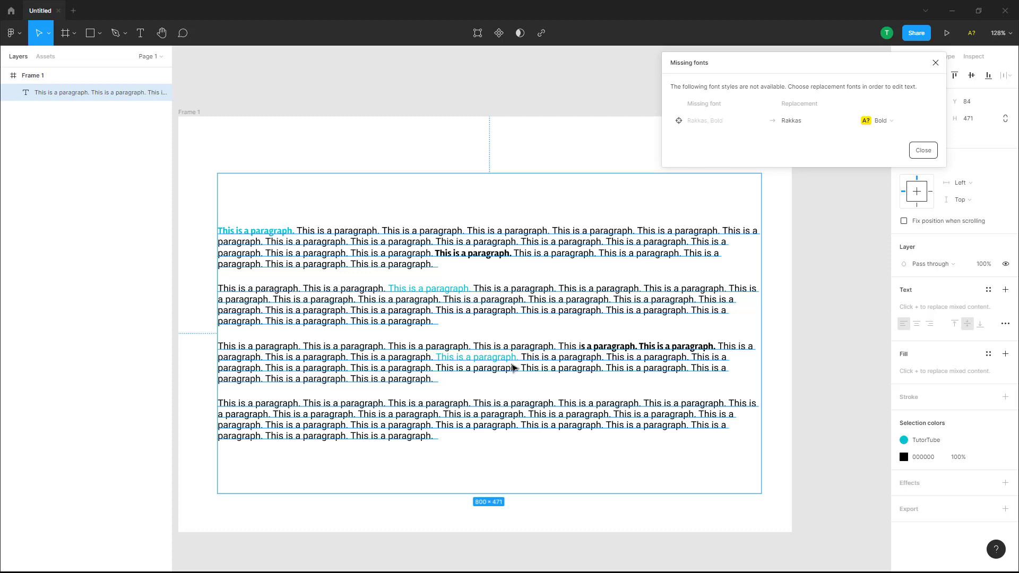
pyautogui.click(848, 120)
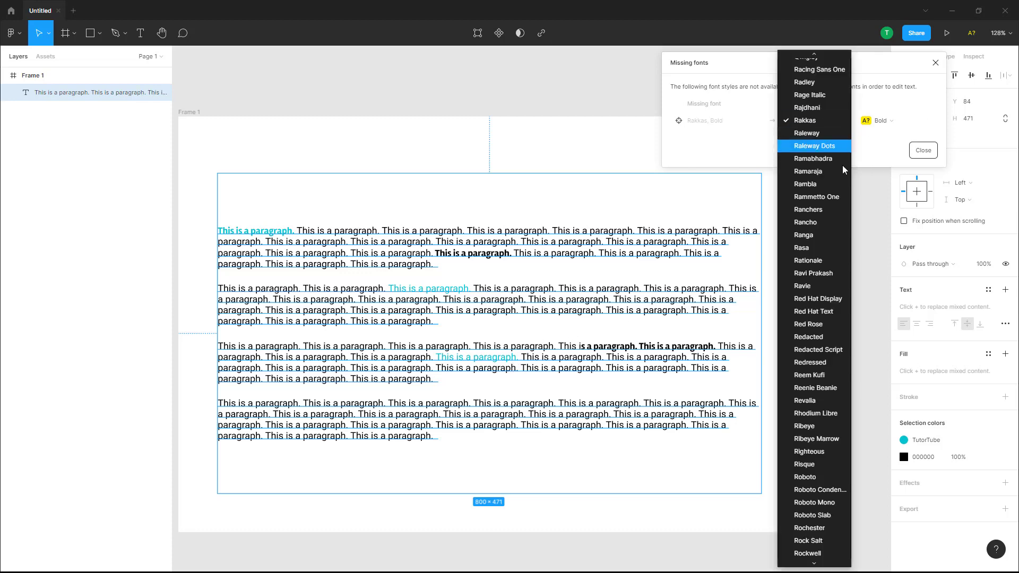
pyautogui.click(836, 183)
pyautogui.click(911, 151)
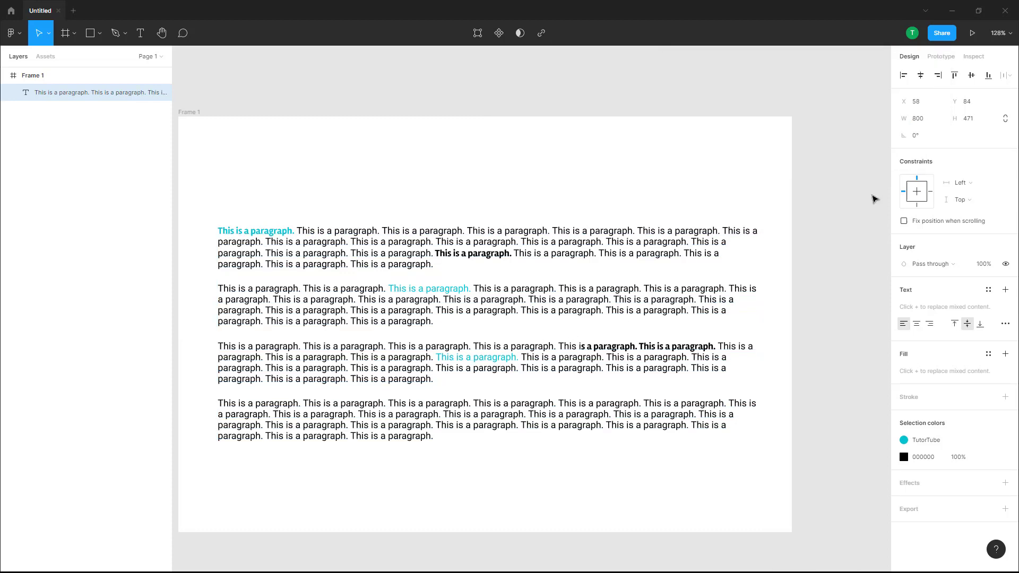
# Detach paragraph three's cyan sentence from TutorTube so it keeps its cyan colour.
pyautogui.doubleClick(509, 359)
pyautogui.moveTo(519, 357); pyautogui.dragTo(440, 357)
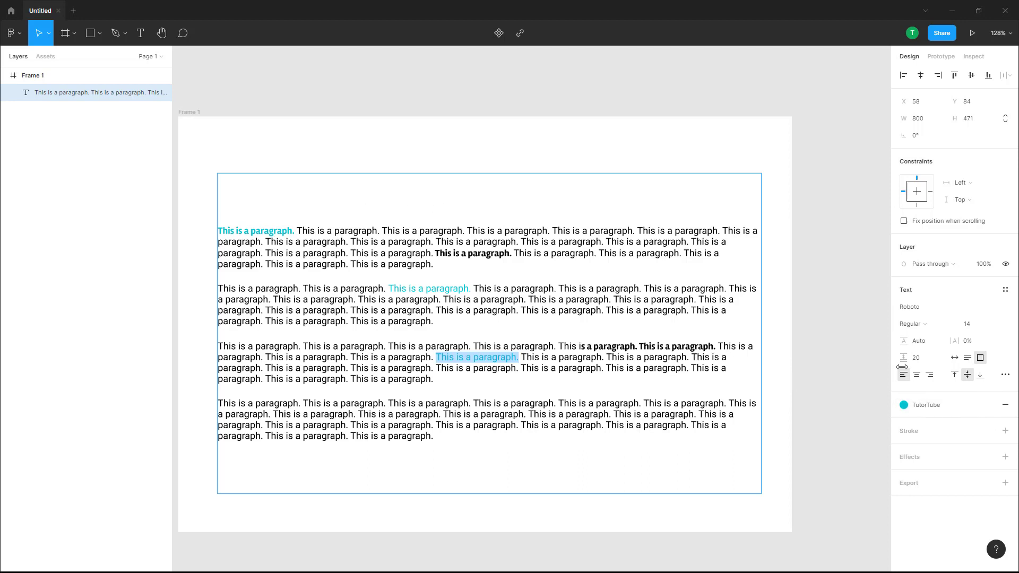
pyautogui.moveTo(948, 406)
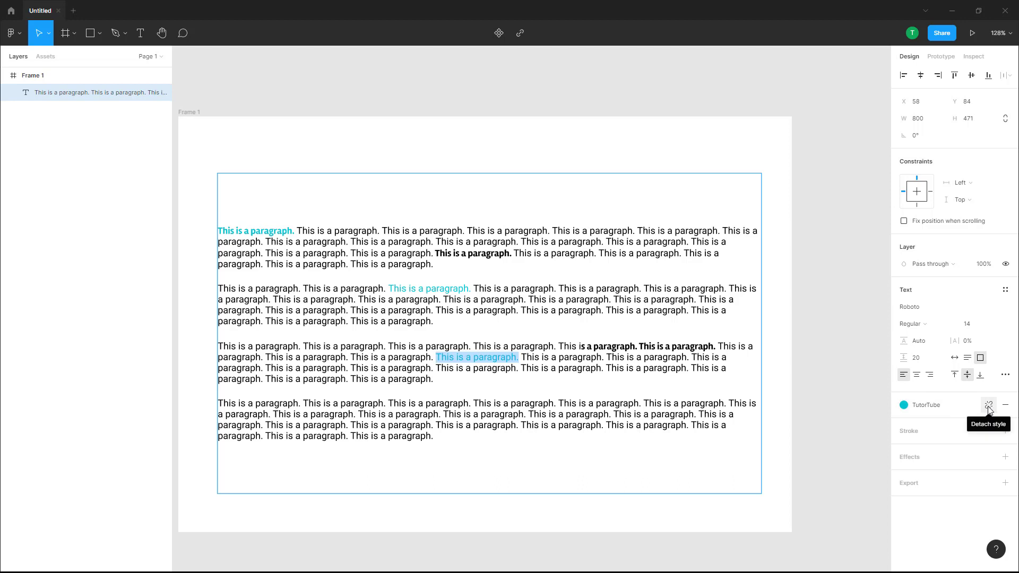
pyautogui.click(988, 405)
pyautogui.click(667, 242)
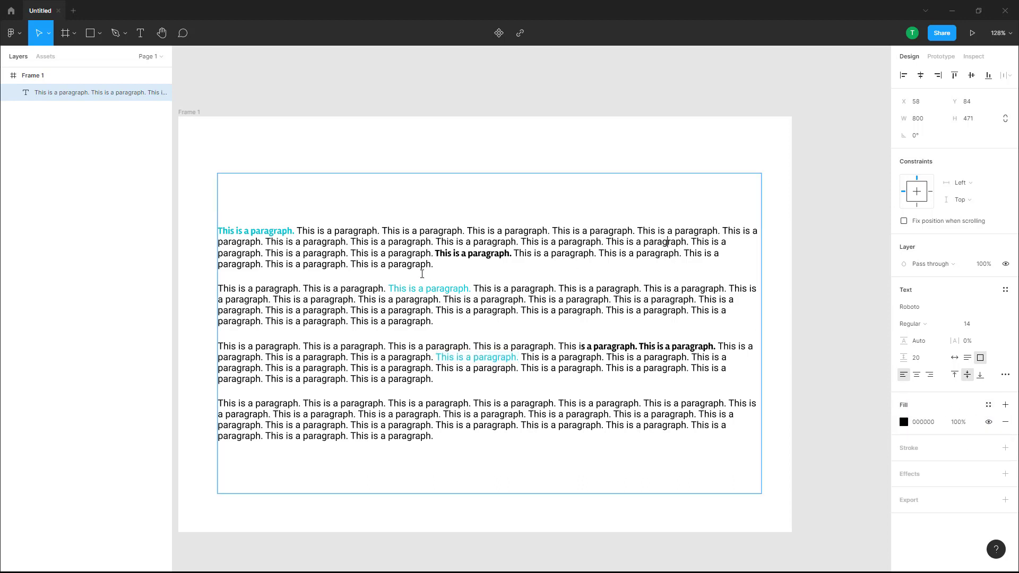
pyautogui.moveTo(482, 360); pyautogui.dragTo(455, 360)
# Make the TutorTube colour style pure red FF0000, confirming the detached sentence stays cyan.
pyautogui.click(274, 231)
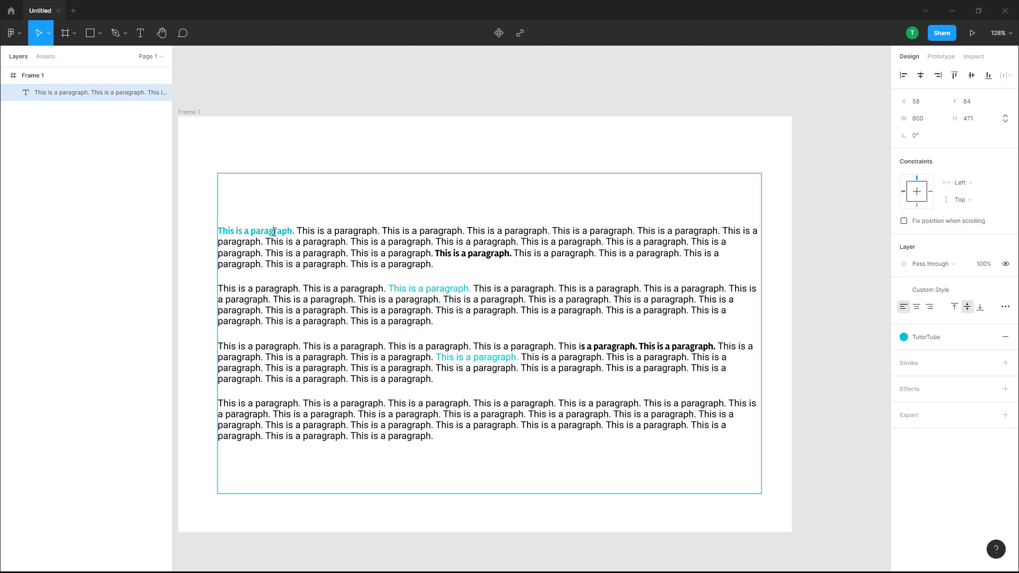
pyautogui.moveTo(940, 337)
pyautogui.click(915, 340)
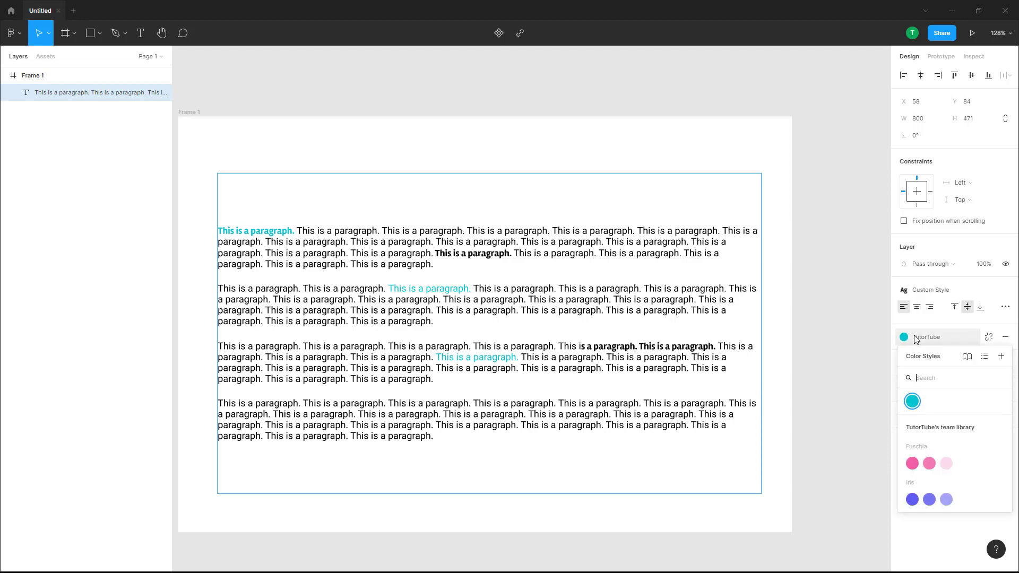
pyautogui.rightClick(913, 403)
pyautogui.click(923, 415)
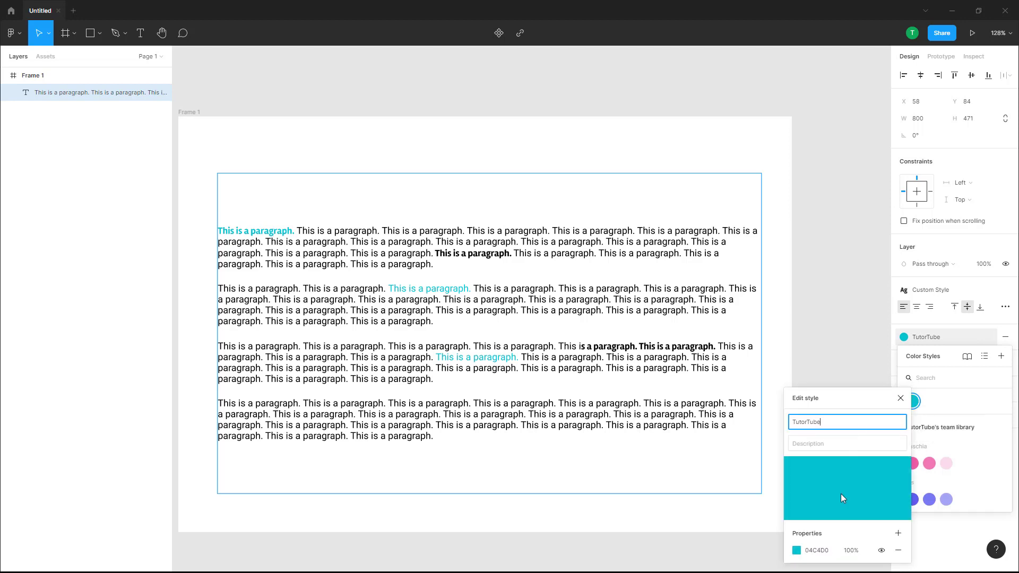
pyautogui.click(796, 550)
pyautogui.moveTo(751, 389)
pyautogui.mouseDown()
pyautogui.moveTo(726, 405)
pyautogui.moveTo(723, 338)
pyautogui.mouseUp()
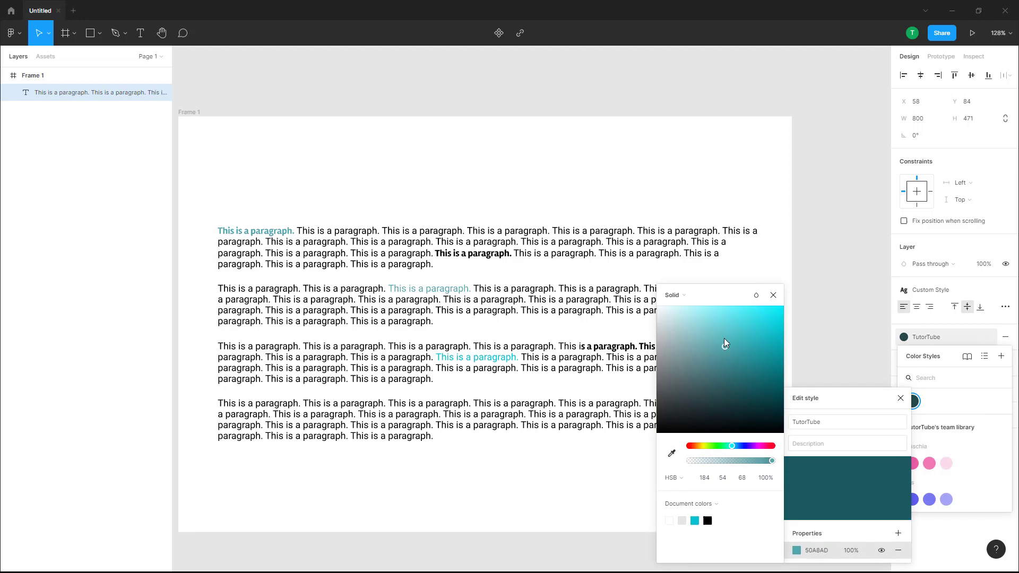
pyautogui.moveTo(726, 445); pyautogui.dragTo(690, 445)
pyautogui.moveTo(741, 359); pyautogui.dragTo(804, 303)
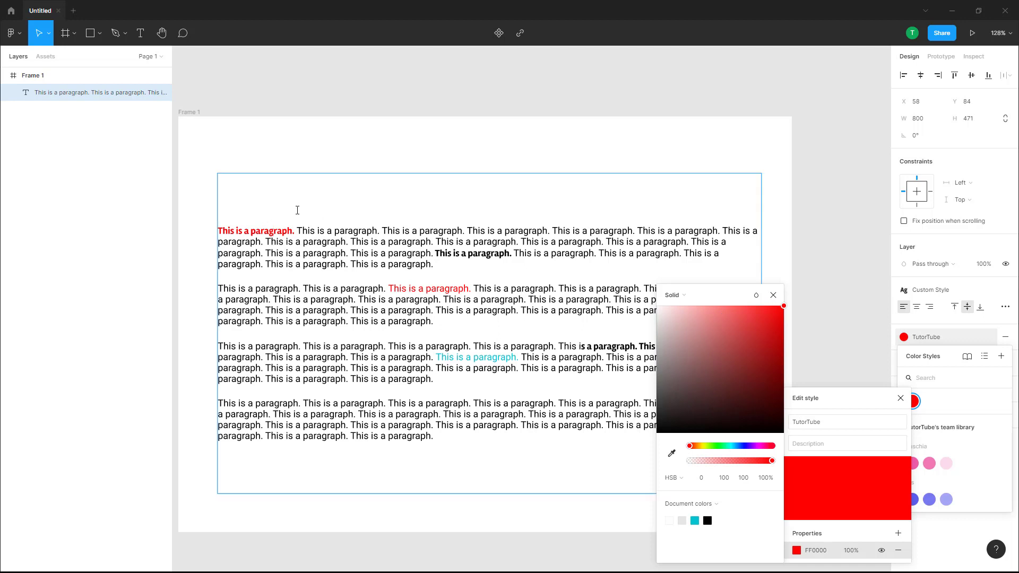
pyautogui.click(450, 358)
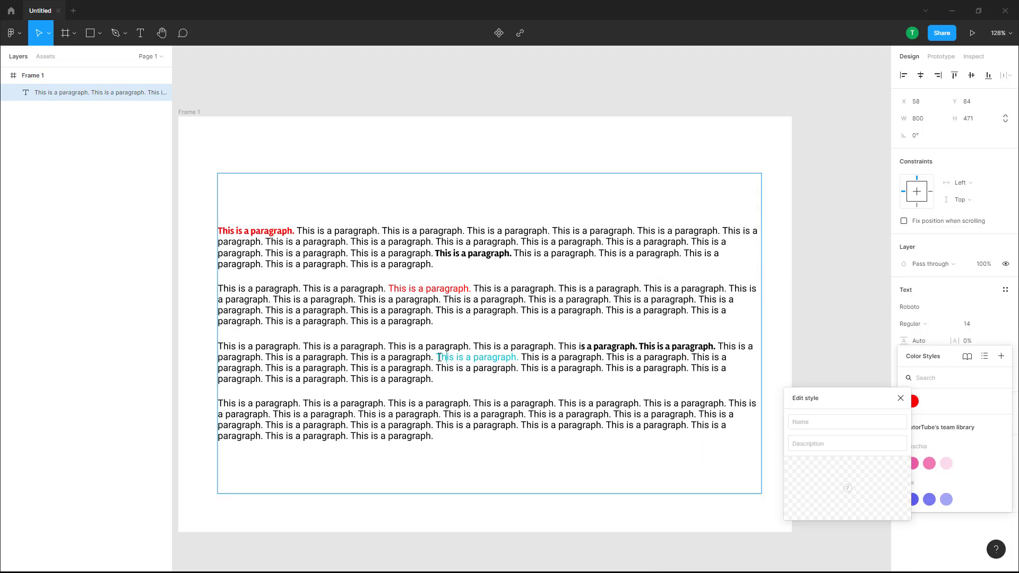
pyautogui.moveTo(437, 358); pyautogui.dragTo(522, 358)
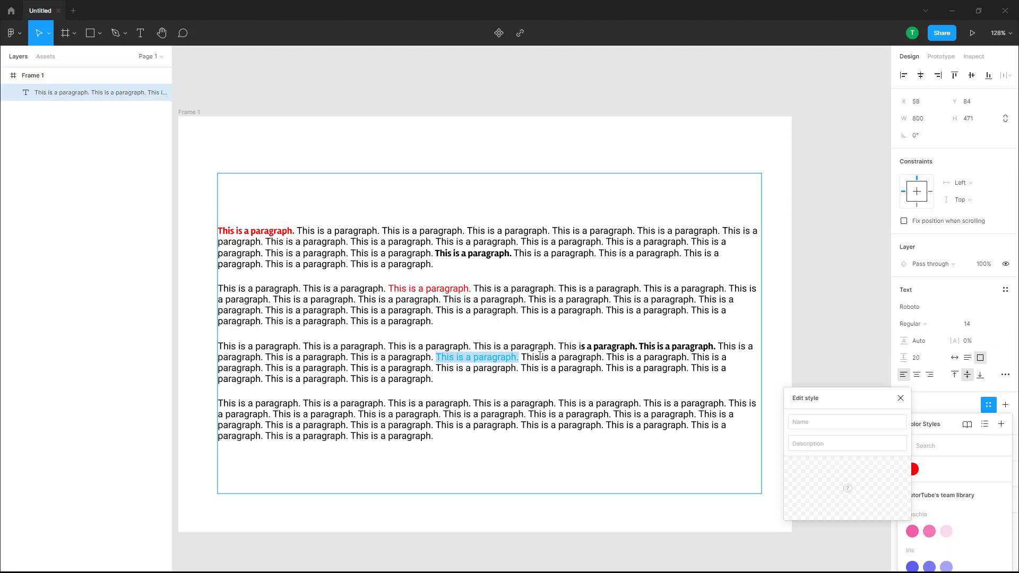